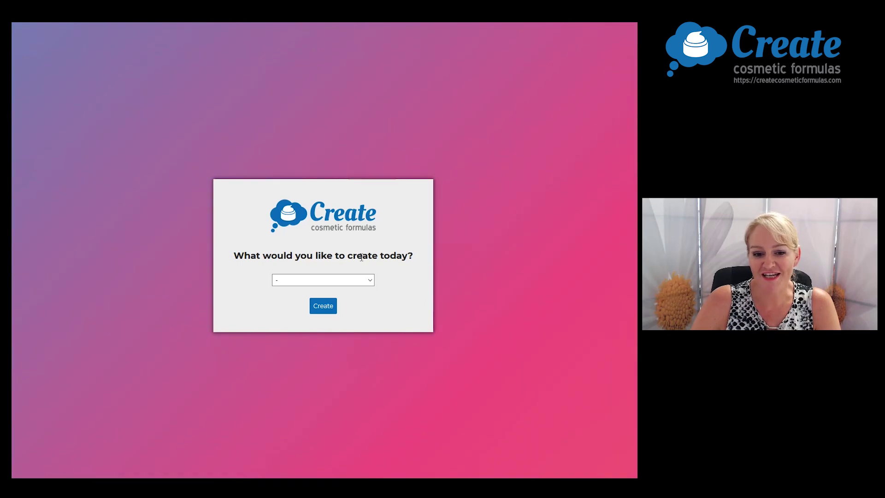
Create a new Serum (Gel-like, water based) formula starting from 100% water
{"action": "left_click", "coordinate": [370, 280]}
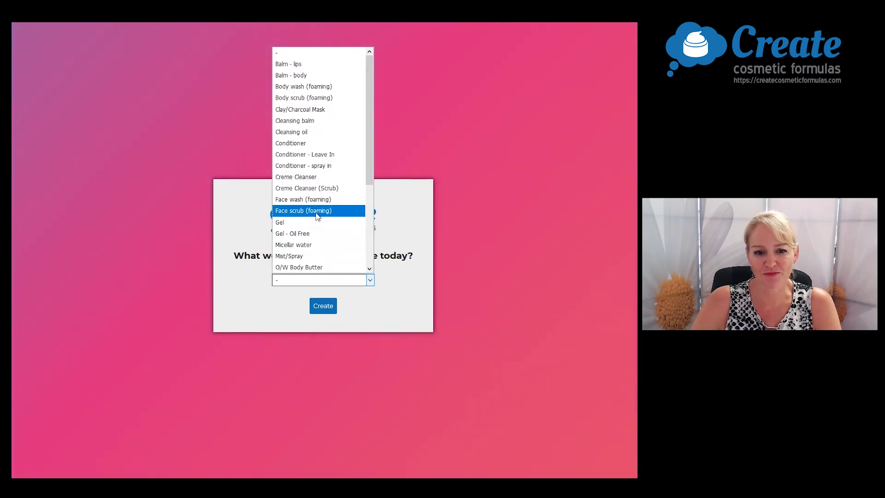
{"action": "scroll", "coordinate": [318, 217], "scroll_direction": "down", "scroll_amount": 4}
{"action": "left_click", "coordinate": [317, 200]}
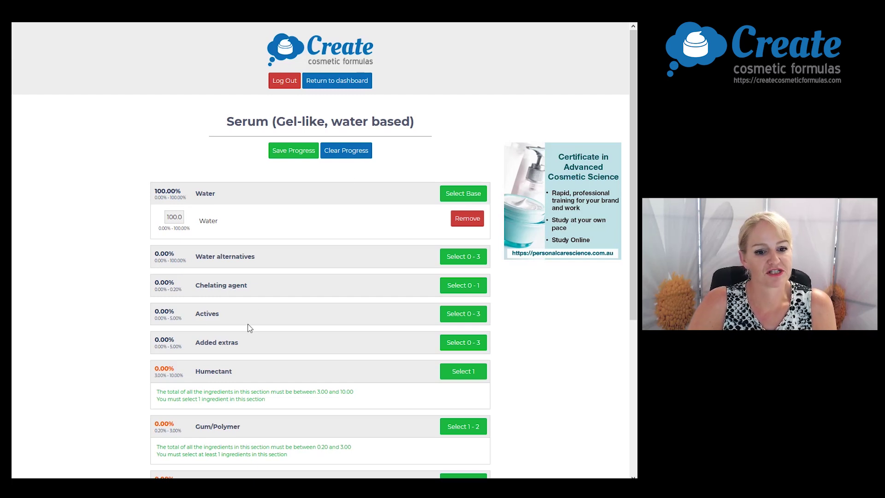
Add Vitamin C Stay-C 50 as the active at 3%, leaving water at 97%, and bring up the added extras
{"action": "left_click", "coordinate": [464, 318]}
{"action": "scroll", "coordinate": [466, 319], "scroll_direction": "down", "scroll_amount": 10}
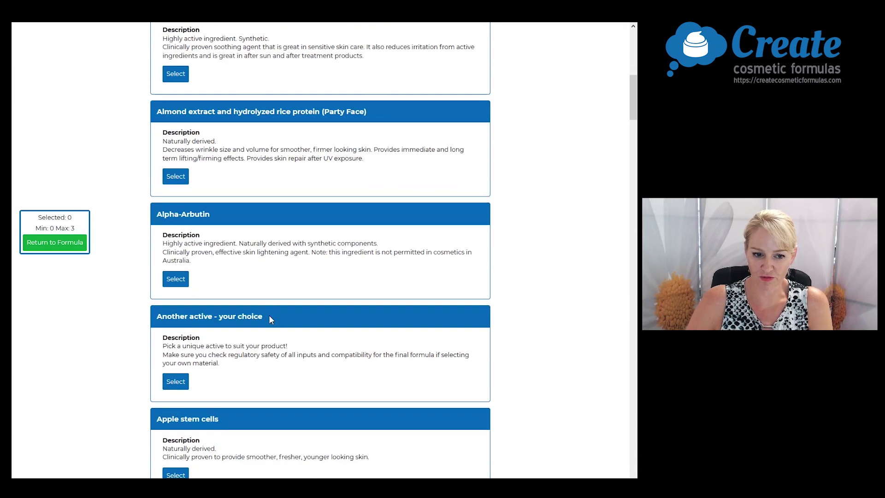
{"action": "scroll", "coordinate": [270, 316], "scroll_direction": "down", "scroll_amount": 20}
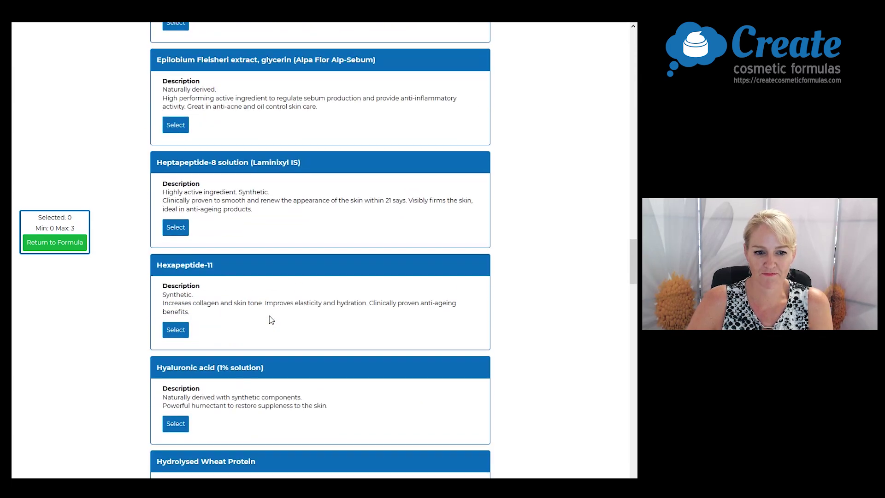
{"action": "scroll", "coordinate": [271, 320], "scroll_direction": "down", "scroll_amount": 20}
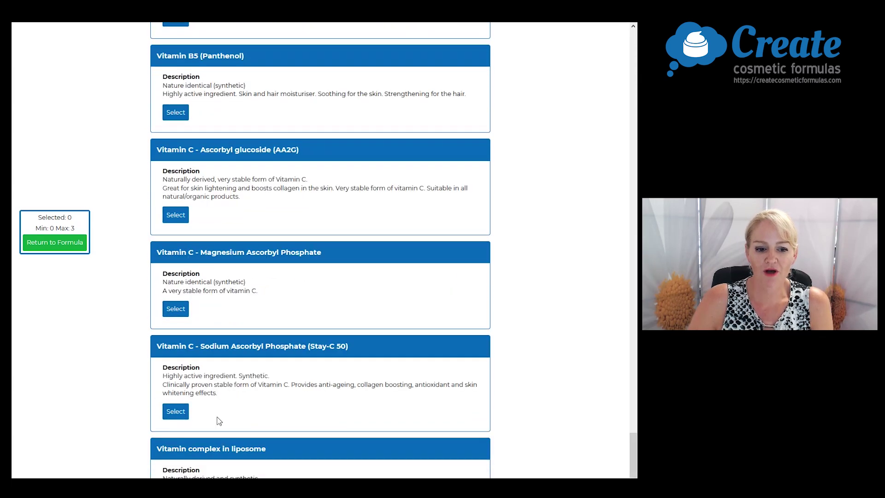
{"action": "left_click", "coordinate": [176, 412]}
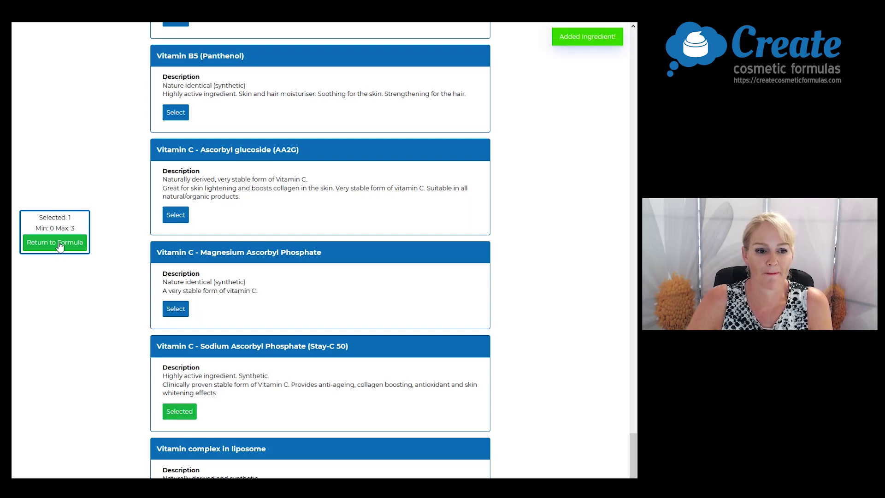
{"action": "left_click", "coordinate": [59, 242]}
{"action": "double_click", "coordinate": [175, 337]}
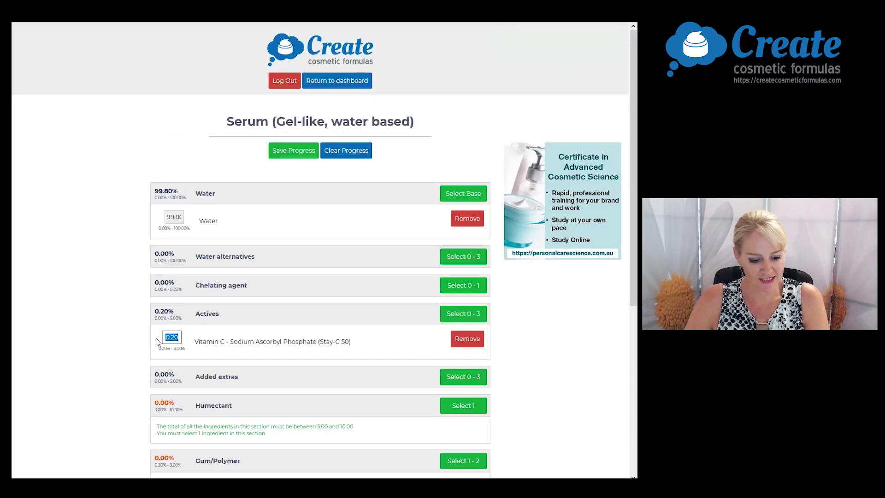
{"action": "type", "text": "3"}
{"action": "left_click", "coordinate": [240, 342]}
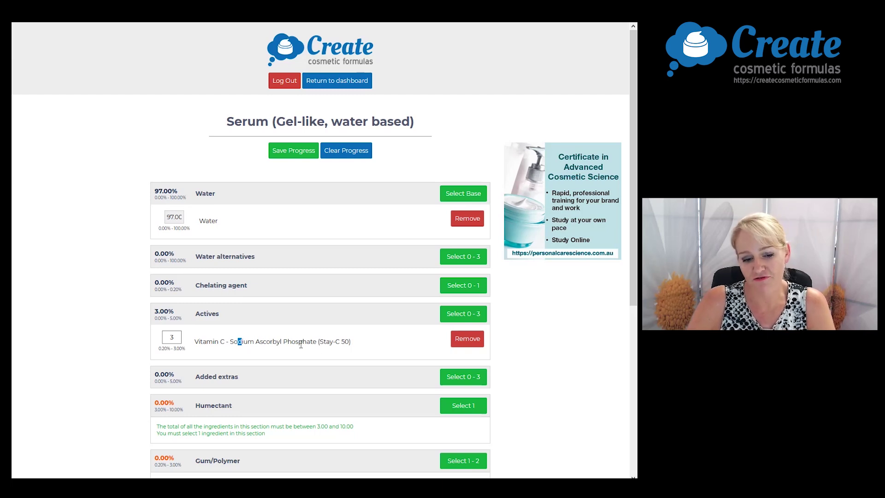
{"action": "left_click", "coordinate": [459, 379]}
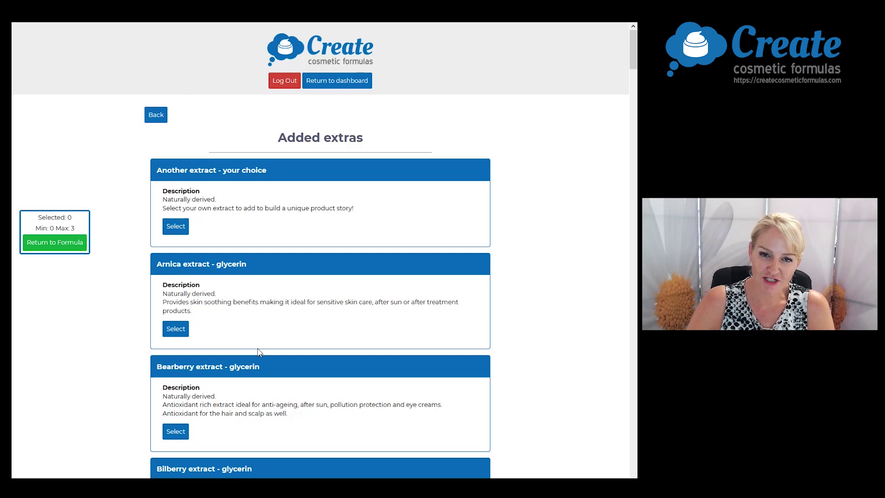
Add Davidson plum, Kakadu plum and Lilly pilly glycerin extracts to the Added extras
{"action": "scroll", "coordinate": [260, 349], "scroll_direction": "down", "scroll_amount": 10}
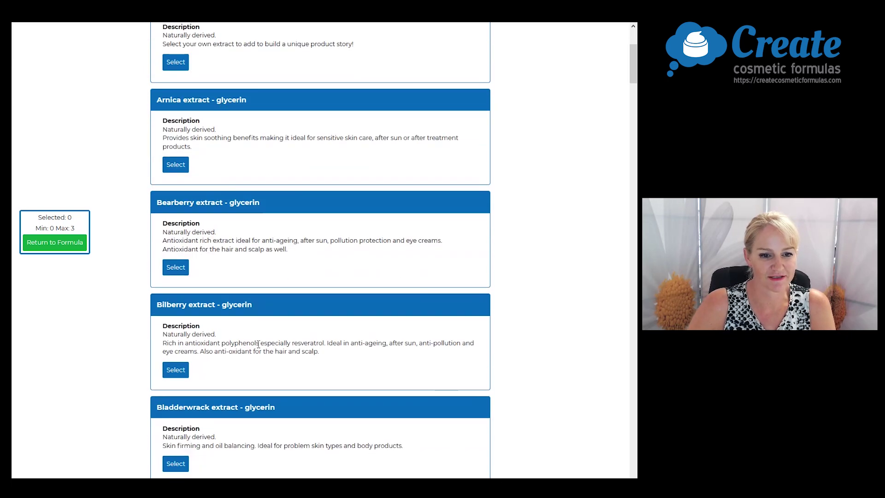
{"action": "left_click", "coordinate": [175, 301]}
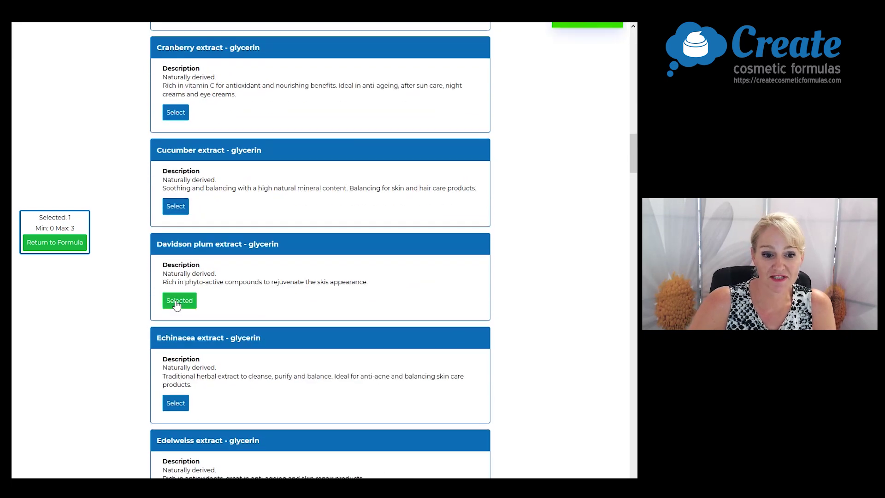
{"action": "scroll", "coordinate": [207, 327], "scroll_direction": "down", "scroll_amount": 15}
{"action": "scroll", "coordinate": [206, 327], "scroll_direction": "down", "scroll_amount": 2}
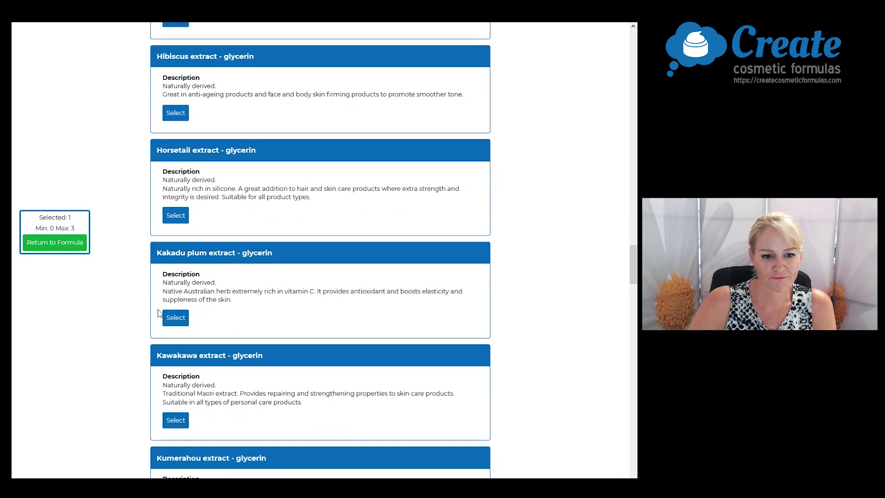
{"action": "left_click", "coordinate": [176, 317]}
{"action": "scroll", "coordinate": [281, 304], "scroll_direction": "down", "scroll_amount": 3}
{"action": "scroll", "coordinate": [281, 304], "scroll_direction": "down", "scroll_amount": 8}
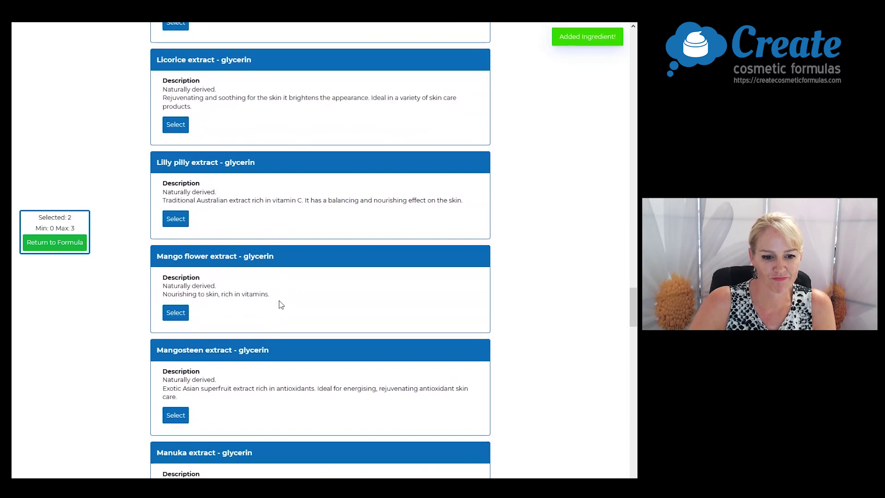
{"action": "scroll", "coordinate": [281, 303], "scroll_direction": "up", "scroll_amount": 1}
{"action": "left_click", "coordinate": [175, 259]}
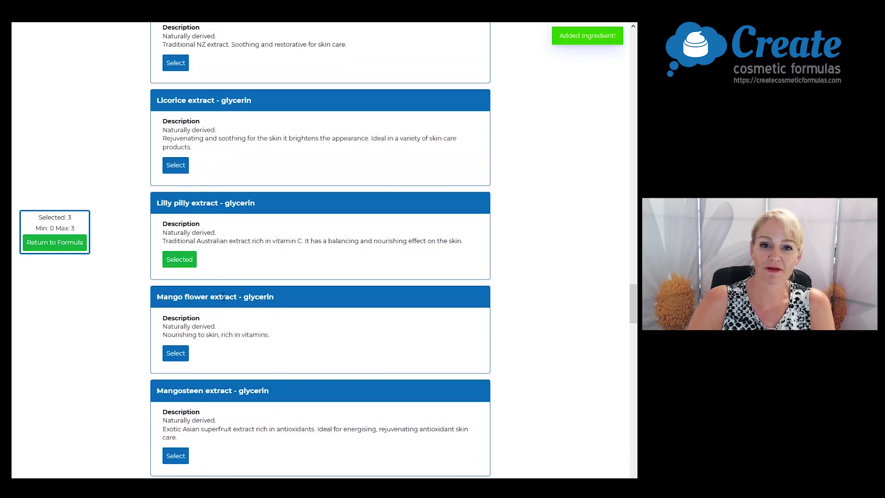
{"action": "left_click", "coordinate": [37, 243]}
Set each of the three plum and Lilly pilly extracts to 0.1%, leaving water at 96.70%
{"action": "scroll", "coordinate": [166, 302], "scroll_direction": "down", "scroll_amount": 3}
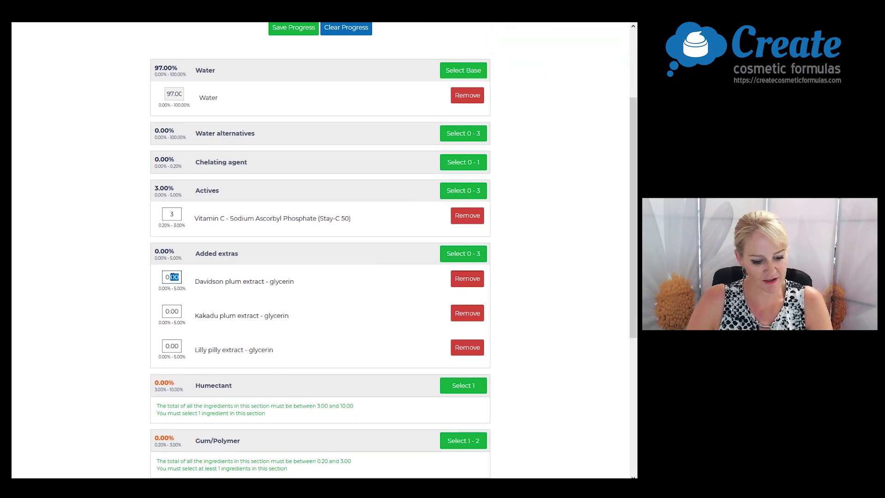
{"action": "type", "text": "1"}
{"action": "left_click_drag", "start_coordinate": [179, 311], "coordinate": [176, 311]}
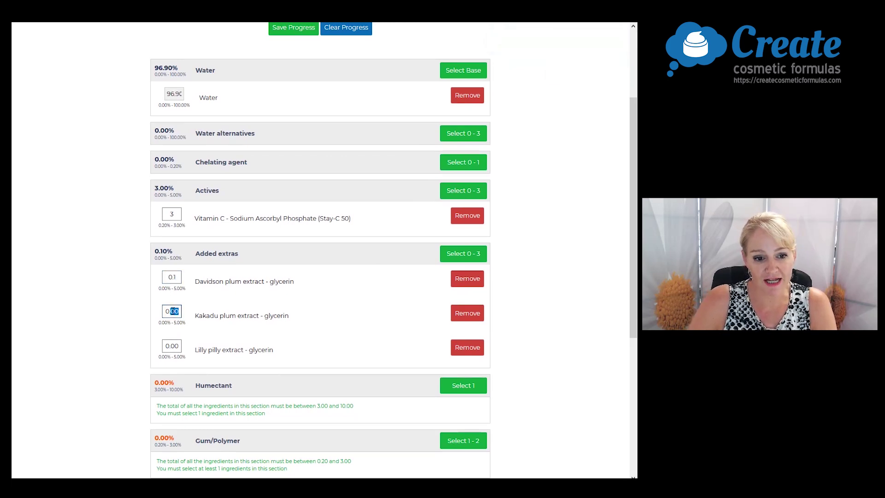
{"action": "type", "text": "1"}
{"action": "left_click_drag", "start_coordinate": [180, 346], "coordinate": [177, 346]}
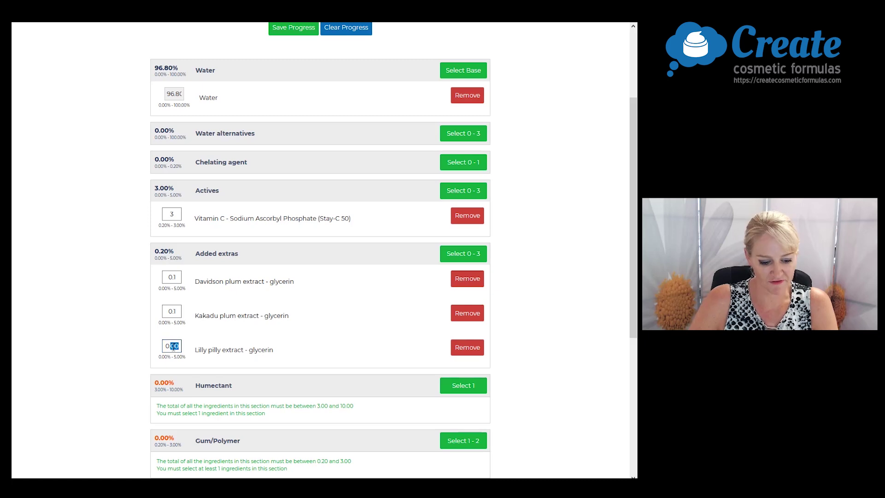
{"action": "type", "text": "1"}
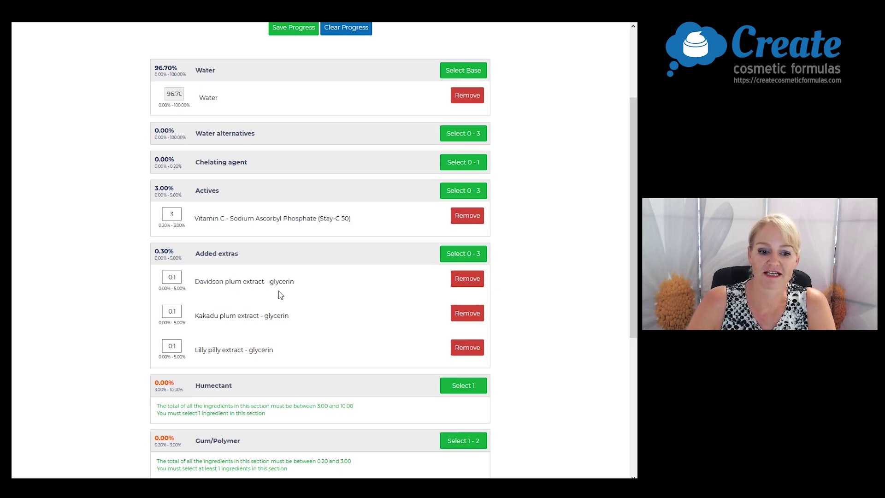
{"action": "scroll", "coordinate": [280, 294], "scroll_direction": "down", "scroll_amount": 2}
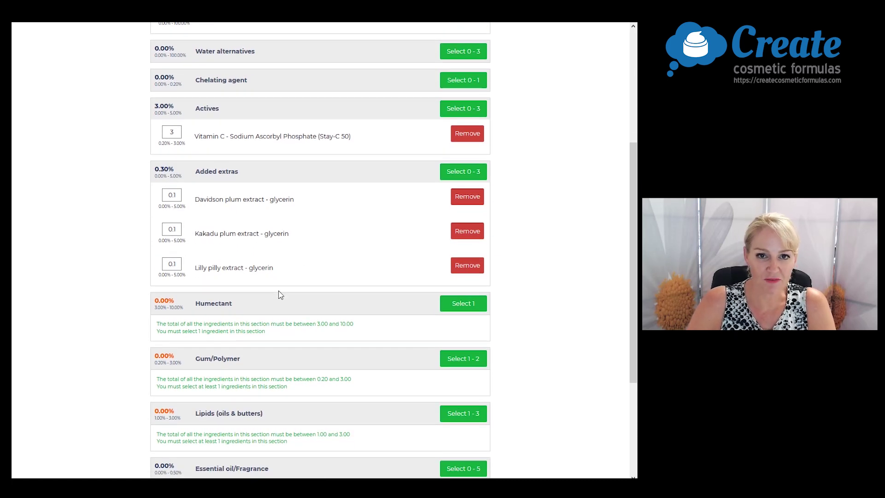
Add Propanediol as the humectant at 10%
{"action": "left_click", "coordinate": [460, 306]}
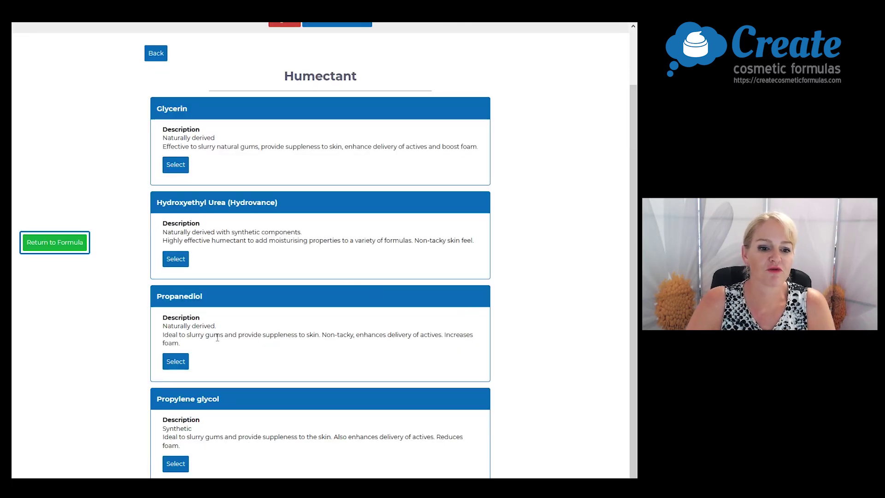
{"action": "left_click", "coordinate": [178, 361]}
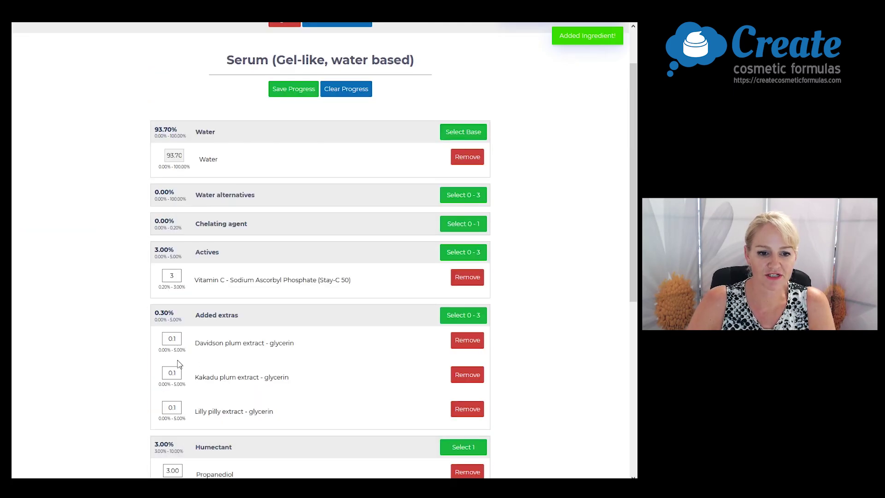
{"action": "scroll", "coordinate": [216, 299], "scroll_direction": "down", "scroll_amount": 5}
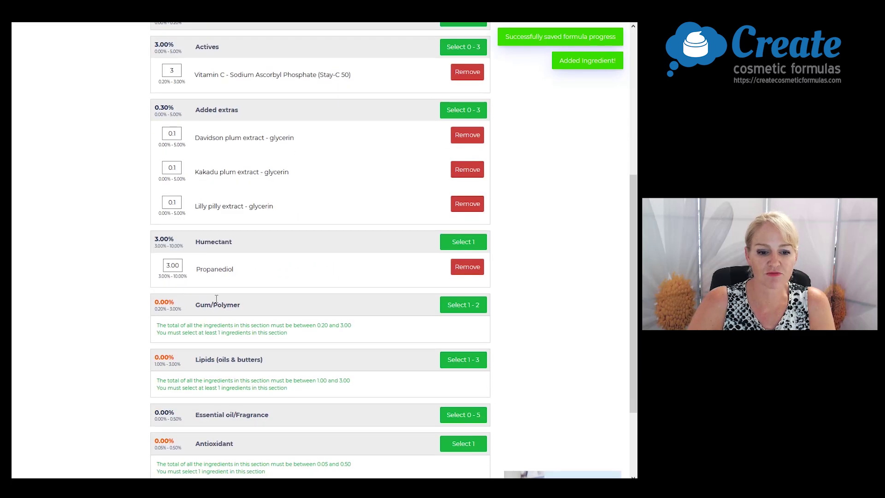
{"action": "left_click", "coordinate": [181, 265]}
{"action": "left_click_drag", "start_coordinate": [180, 265], "coordinate": [148, 268]}
{"action": "type", "text": "10"}
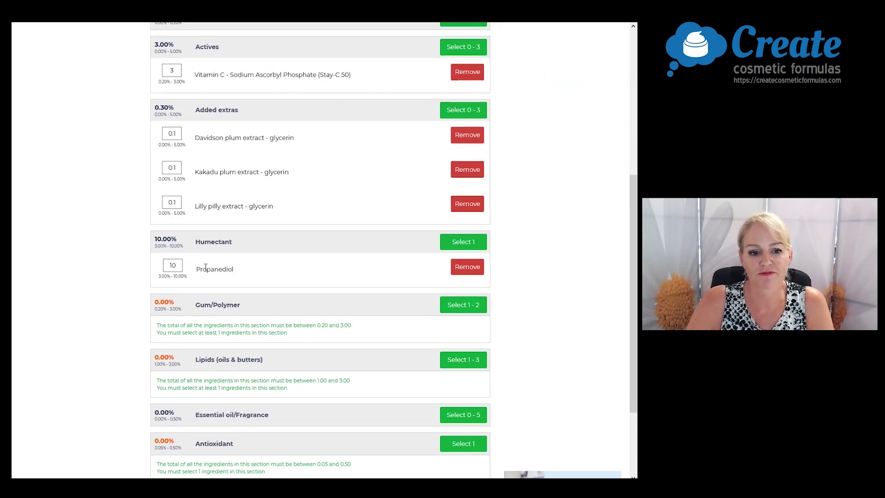
Add Hydroxyethylcellulose as the gum/polymer at 1.5%
{"action": "left_click", "coordinate": [465, 307]}
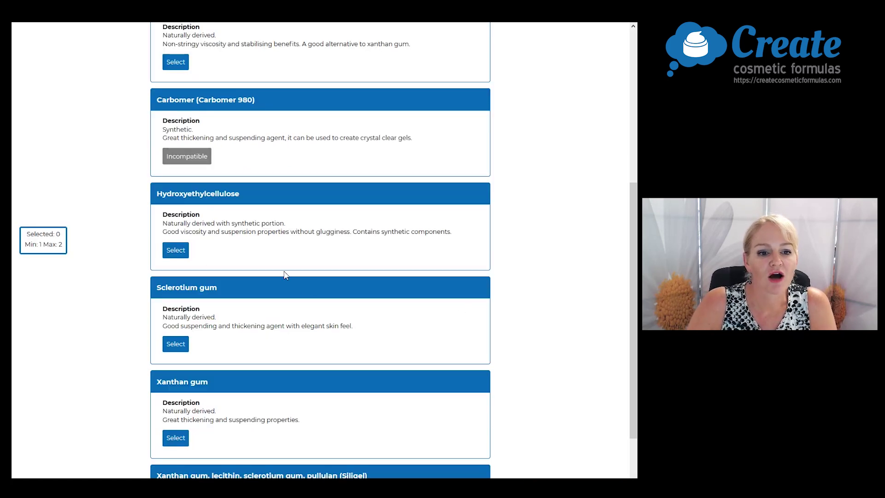
{"action": "left_click", "coordinate": [176, 251]}
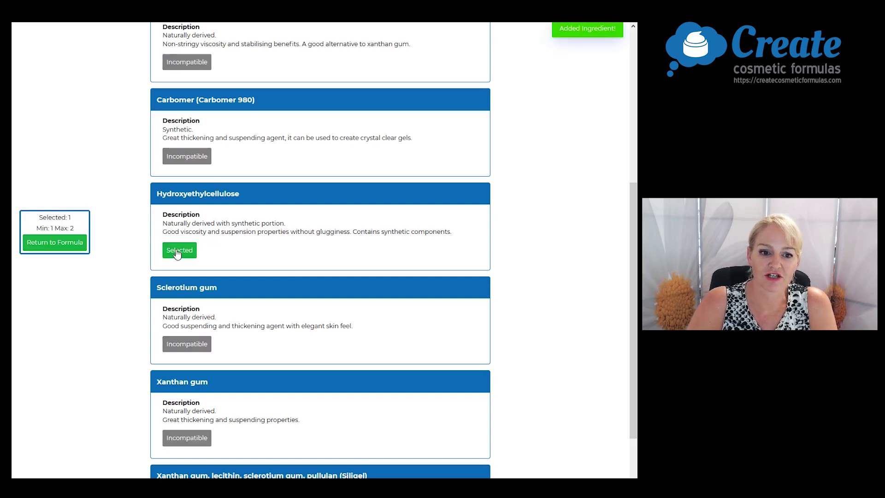
{"action": "left_click", "coordinate": [56, 244]}
{"action": "scroll", "coordinate": [256, 313], "scroll_direction": "down", "scroll_amount": 7}
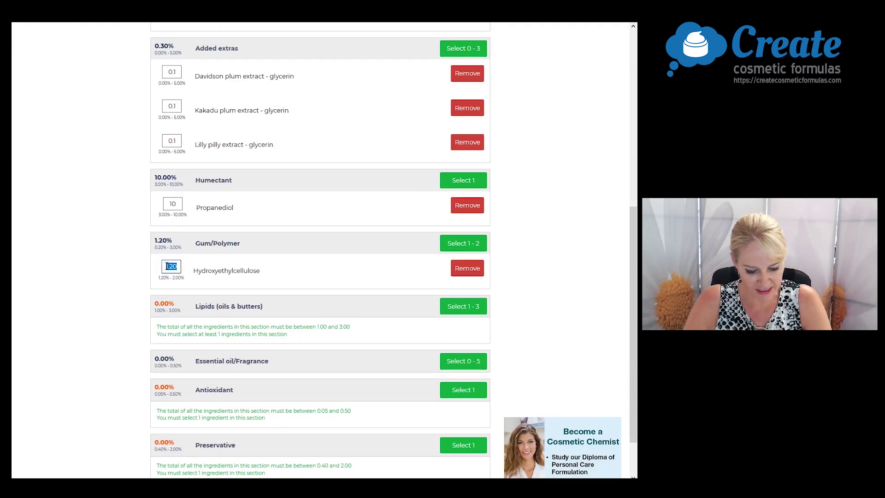
{"action": "type", "text": "1"}
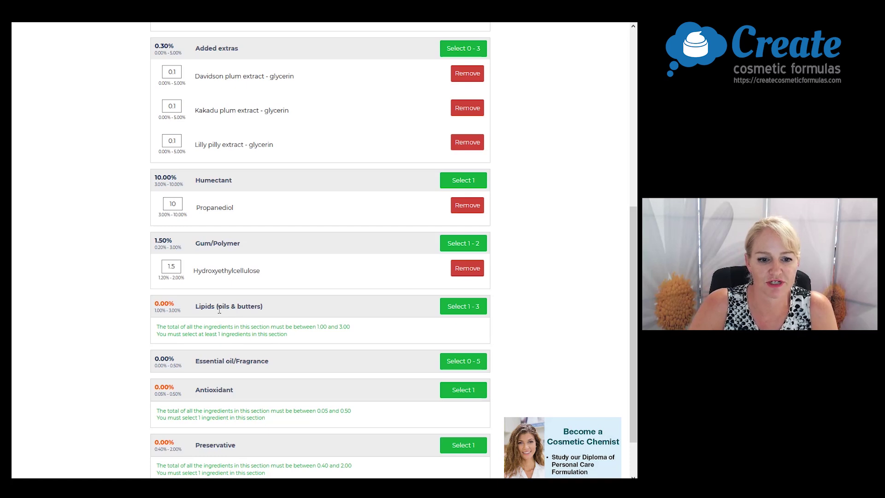
Add Coco-Caprylate (Cetiol C5) to the Lipids section of the serum
{"action": "left_click", "coordinate": [463, 307]}
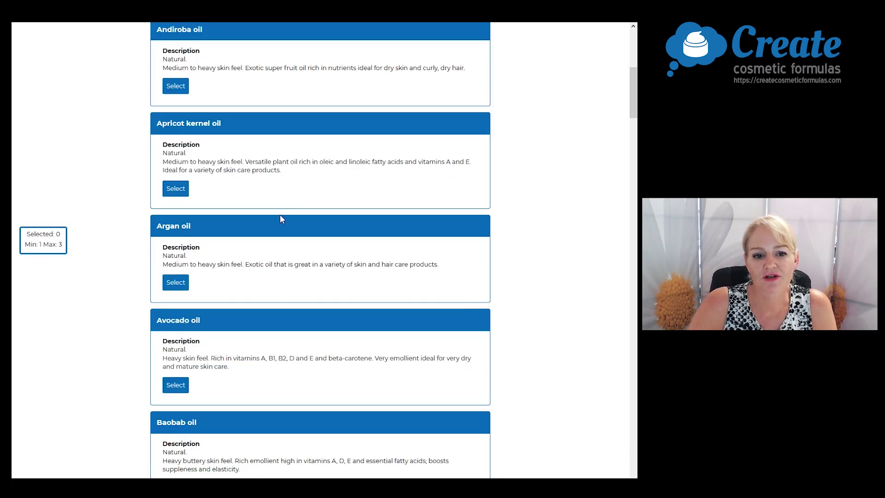
{"action": "scroll", "coordinate": [226, 290], "scroll_direction": "down", "scroll_amount": 12}
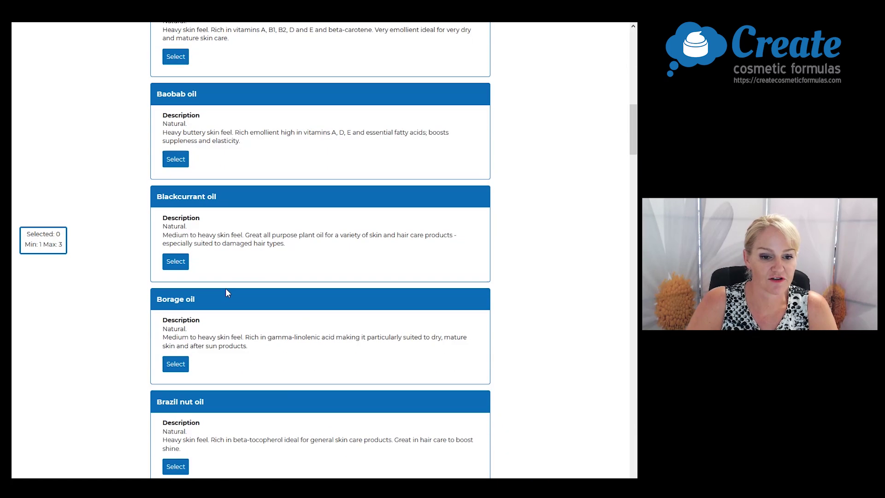
{"action": "scroll", "coordinate": [227, 293], "scroll_direction": "down", "scroll_amount": 8}
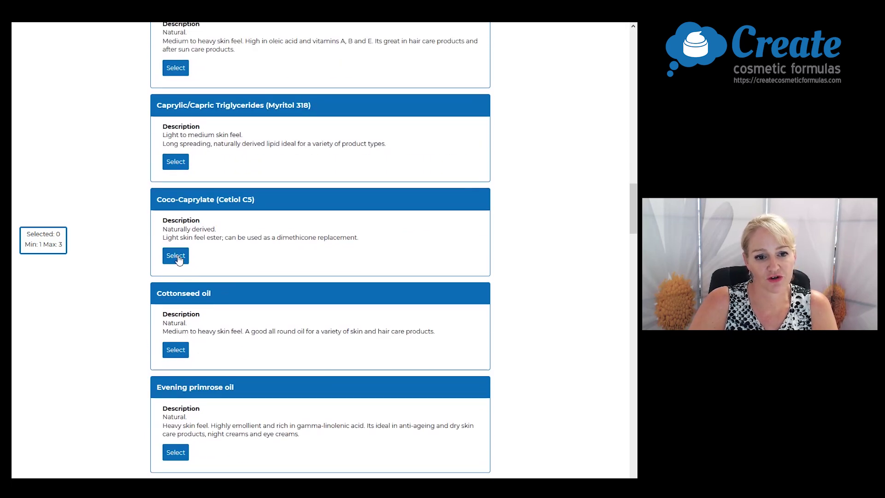
{"action": "left_click", "coordinate": [178, 258]}
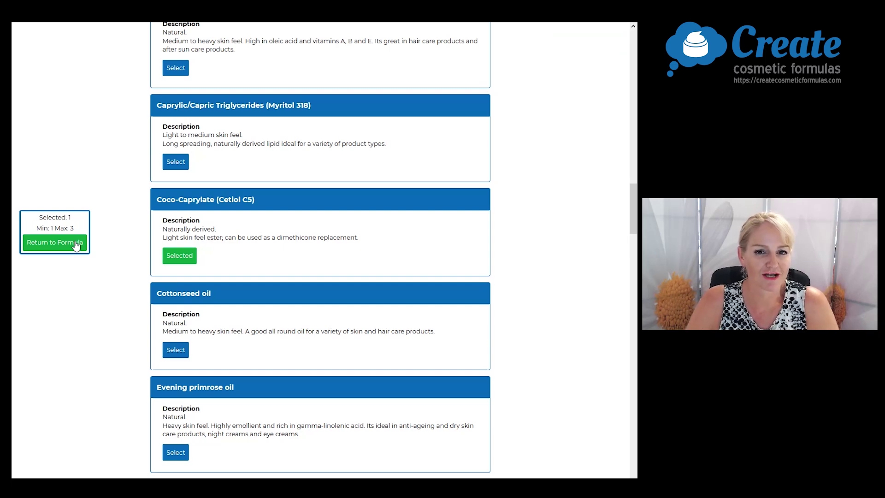
{"action": "left_click", "coordinate": [76, 244]}
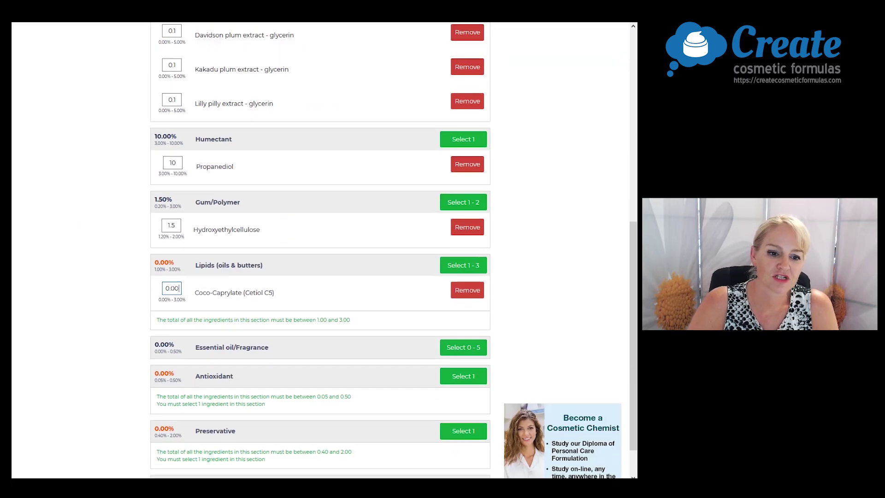
Set Coco-Caprylate to 2% and add Bergamot, Geranium and Rosewood essential oils
{"action": "type", "text": "2"}
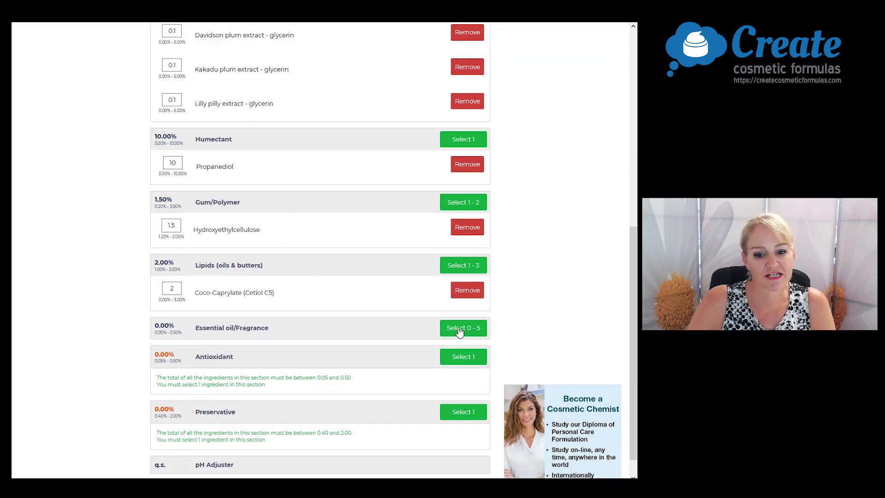
{"action": "left_click", "coordinate": [460, 329]}
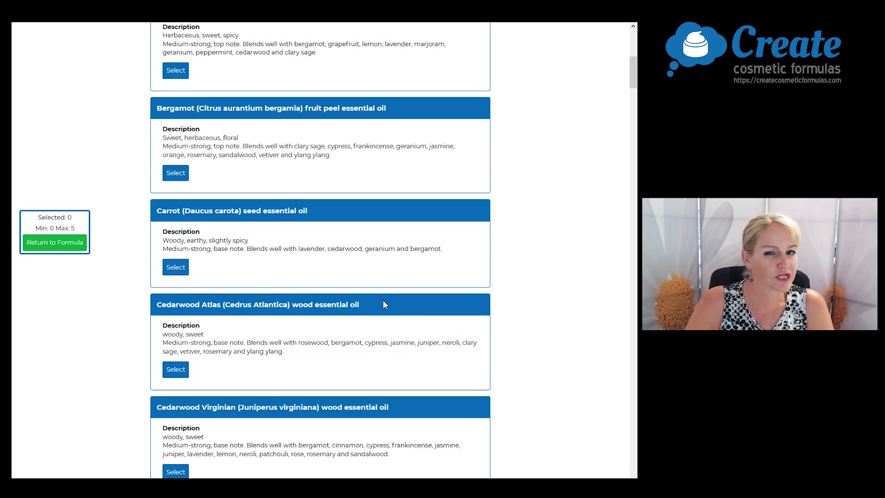
{"action": "left_click", "coordinate": [175, 174]}
{"action": "scroll", "coordinate": [208, 235], "scroll_direction": "down", "scroll_amount": 15}
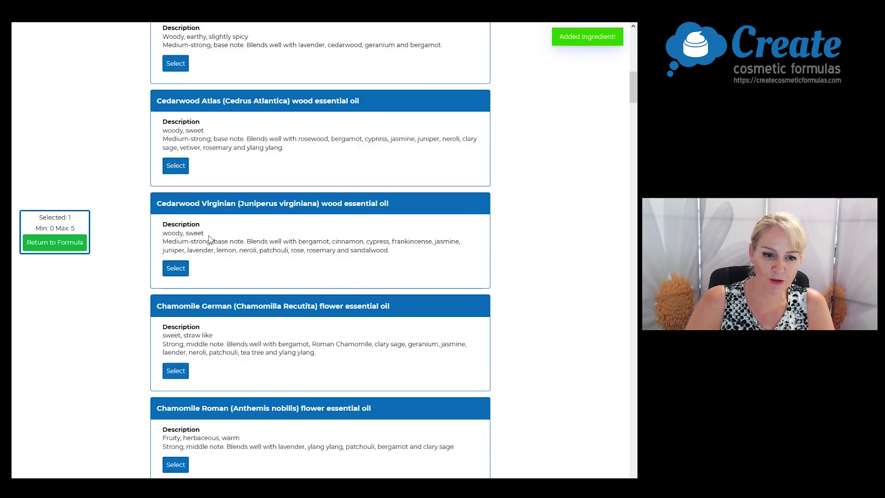
{"action": "scroll", "coordinate": [207, 206], "scroll_direction": "down", "scroll_amount": 20}
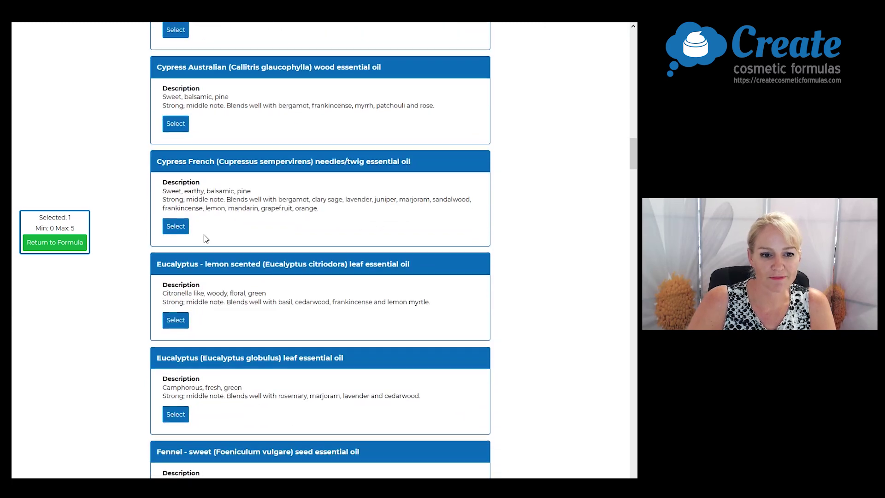
{"action": "left_click", "coordinate": [175, 228]}
{"action": "scroll", "coordinate": [217, 235], "scroll_direction": "down", "scroll_amount": 20}
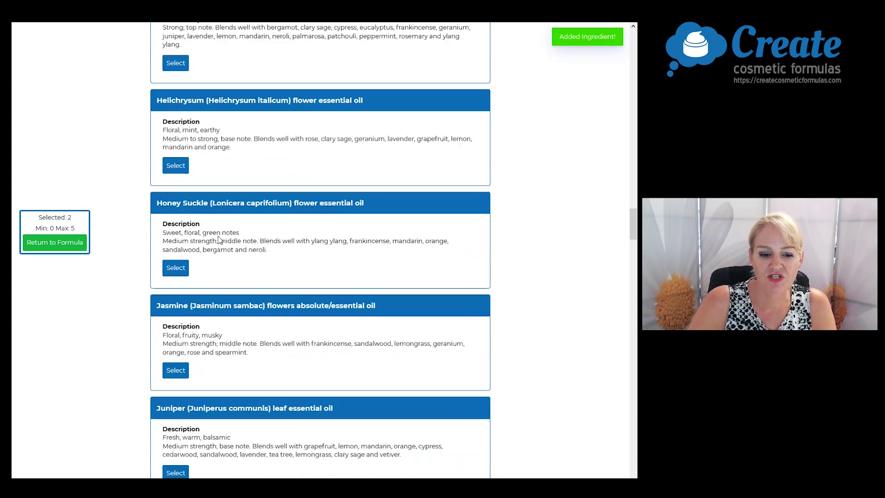
{"action": "scroll", "coordinate": [208, 258], "scroll_direction": "down", "scroll_amount": 10}
{"action": "left_click", "coordinate": [176, 351]}
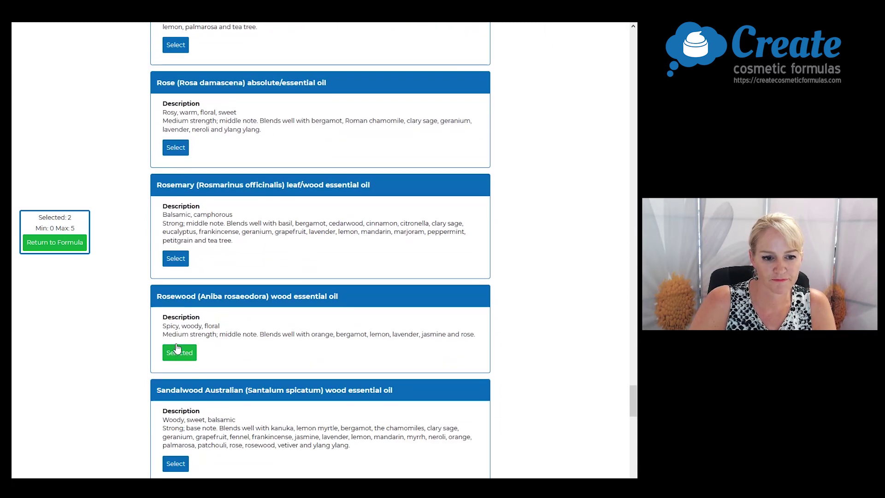
Set Bergamot to 0.05% and Geranium to 0.1%, then start on Rosewood's amount
{"action": "left_click", "coordinate": [176, 310]}
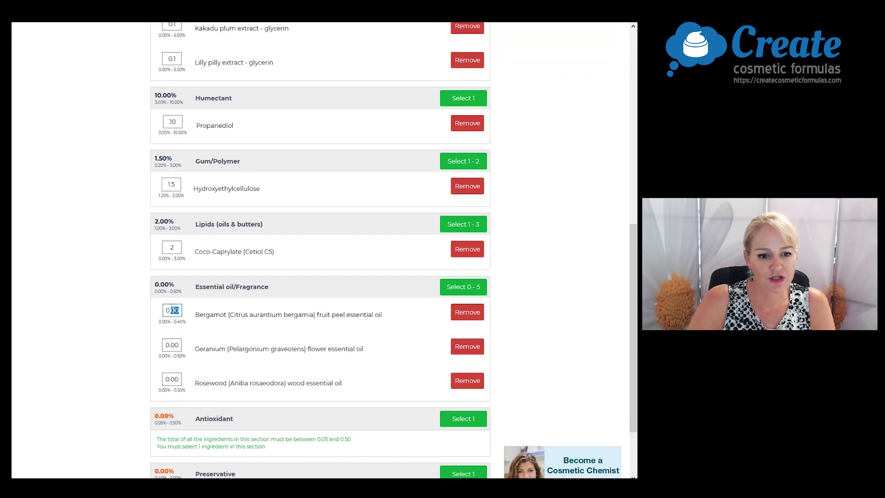
{"action": "left_click_drag", "start_coordinate": [174, 310], "coordinate": [176, 309]}
{"action": "type", "text": "5"}
{"action": "left_click", "coordinate": [178, 345]}
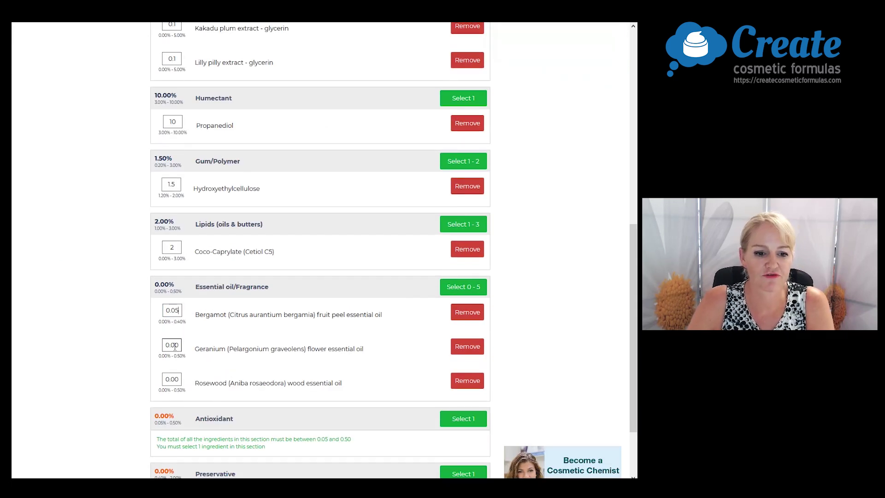
{"action": "left_click_drag", "start_coordinate": [179, 345], "coordinate": [176, 345]}
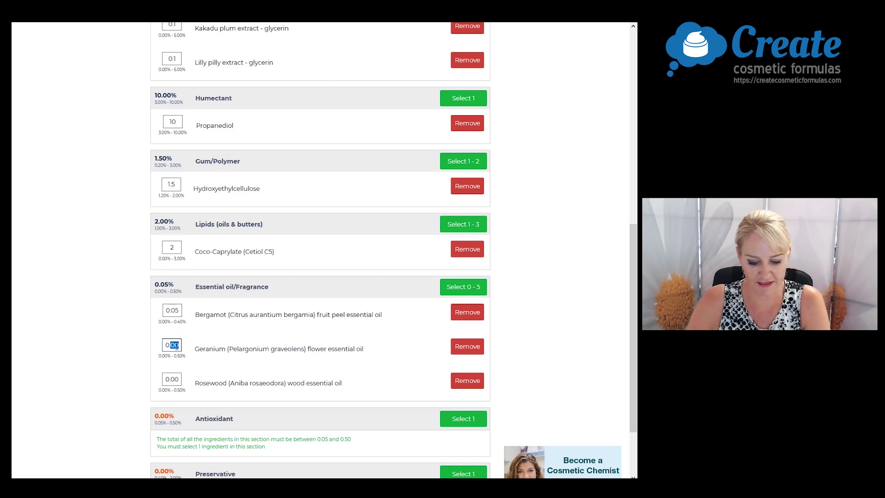
{"action": "type", "text": "1"}
{"action": "left_click_drag", "start_coordinate": [179, 379], "coordinate": [176, 379]}
Finish Rosewood at 0.05% and add Tocopherol d-alpha 70% as antioxidant at 0.5%
{"action": "type", "text": "5"}
{"action": "scroll", "coordinate": [463, 350], "scroll_direction": "down", "scroll_amount": 2}
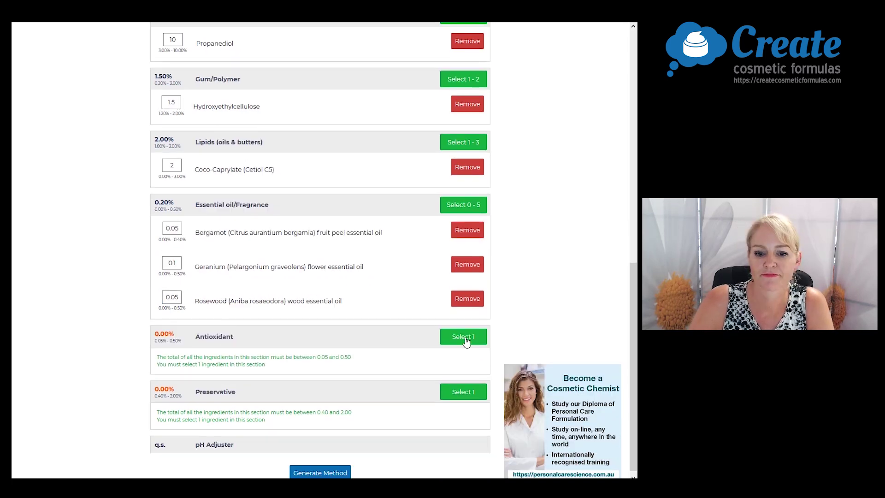
{"action": "left_click", "coordinate": [463, 337]}
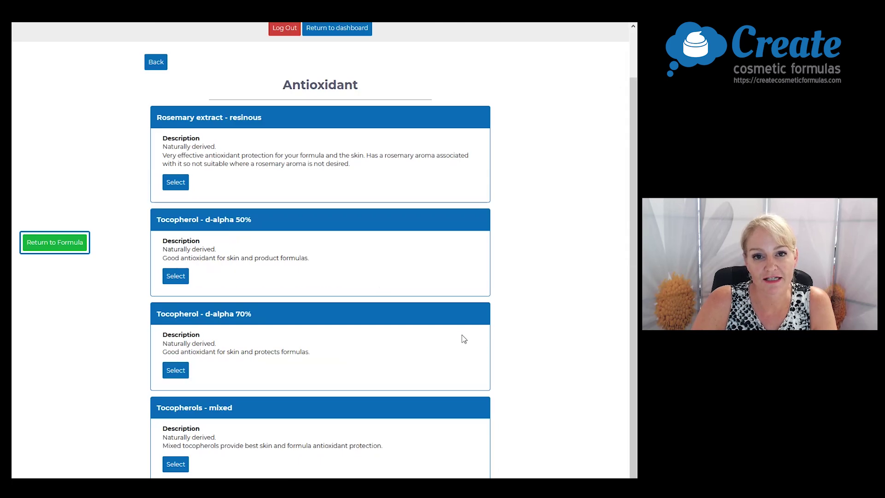
{"action": "left_click", "coordinate": [176, 368]}
{"action": "scroll", "coordinate": [220, 372], "scroll_direction": "down", "scroll_amount": 3}
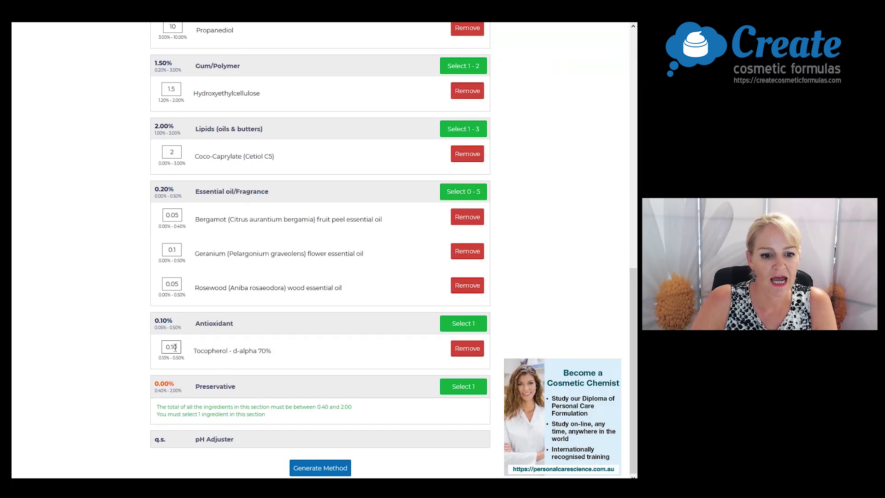
{"action": "left_click_drag", "start_coordinate": [178, 347], "coordinate": [174, 346]}
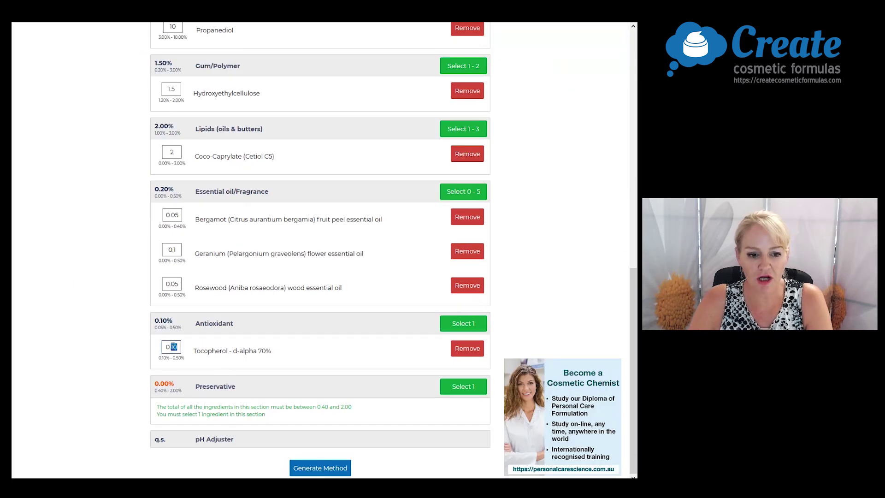
{"action": "type", "text": "5"}
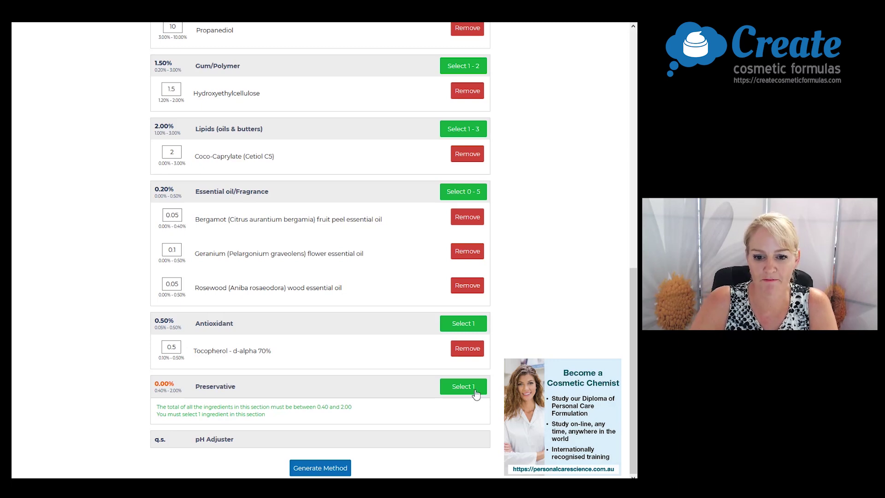
Add Geogard ECT as the preservative at 1%
{"action": "left_click", "coordinate": [458, 387]}
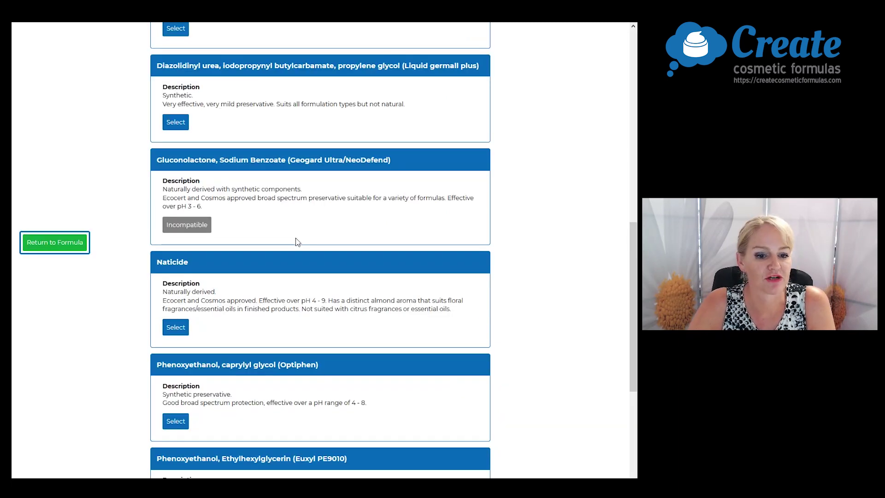
{"action": "scroll", "coordinate": [233, 238], "scroll_direction": "up", "scroll_amount": 2}
{"action": "scroll", "coordinate": [233, 238], "scroll_direction": "up", "scroll_amount": 4}
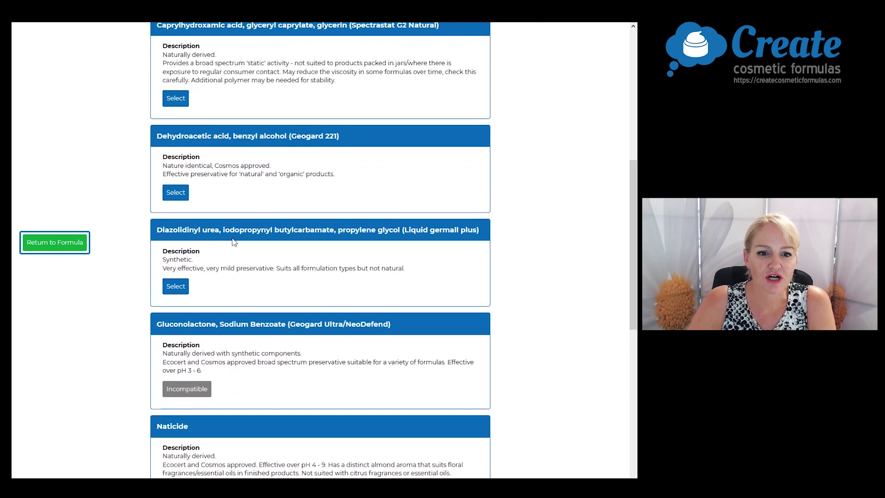
{"action": "scroll", "coordinate": [233, 244], "scroll_direction": "down", "scroll_amount": 2}
{"action": "scroll", "coordinate": [233, 244], "scroll_direction": "down", "scroll_amount": 1}
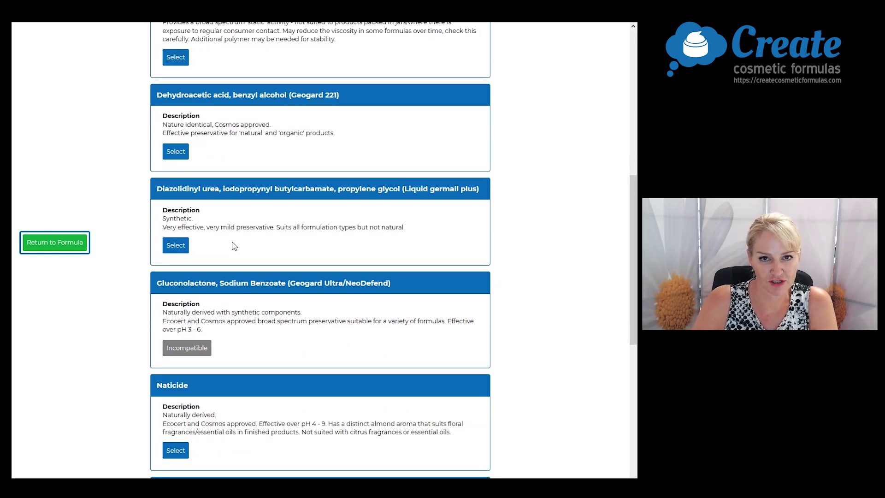
{"action": "scroll", "coordinate": [234, 245], "scroll_direction": "up", "scroll_amount": 7}
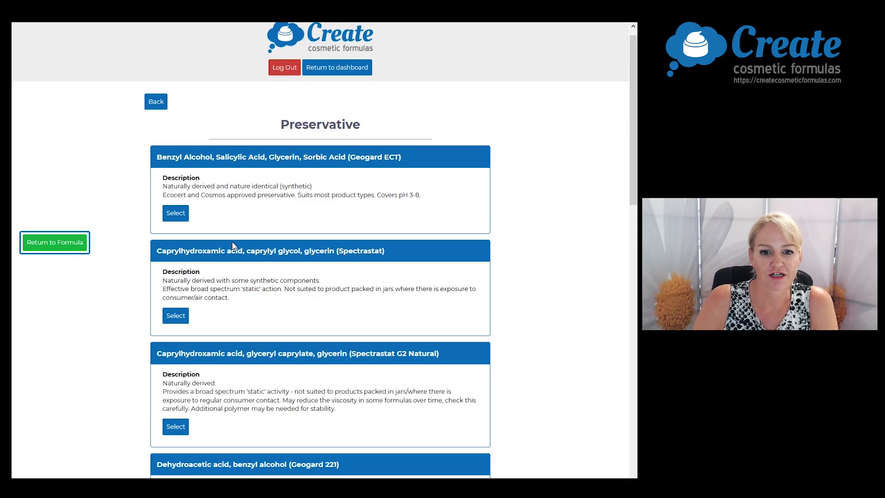
{"action": "left_click", "coordinate": [176, 214]}
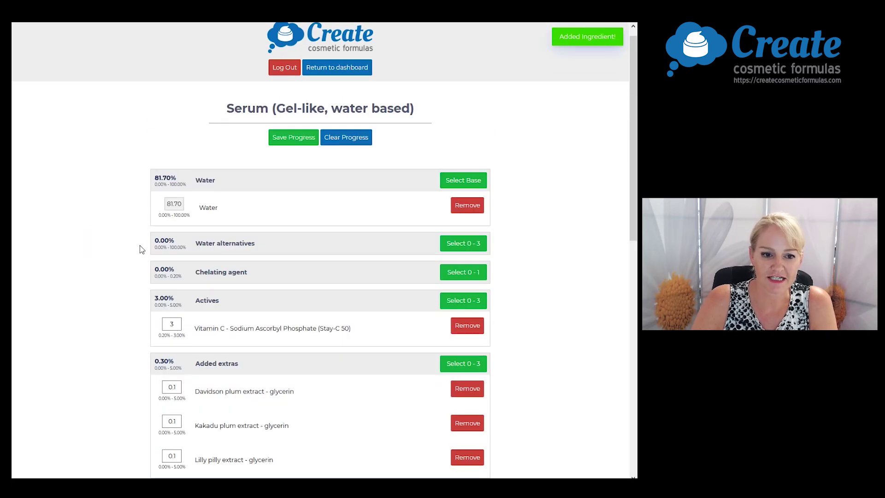
{"action": "scroll", "coordinate": [140, 245], "scroll_direction": "down", "scroll_amount": 9}
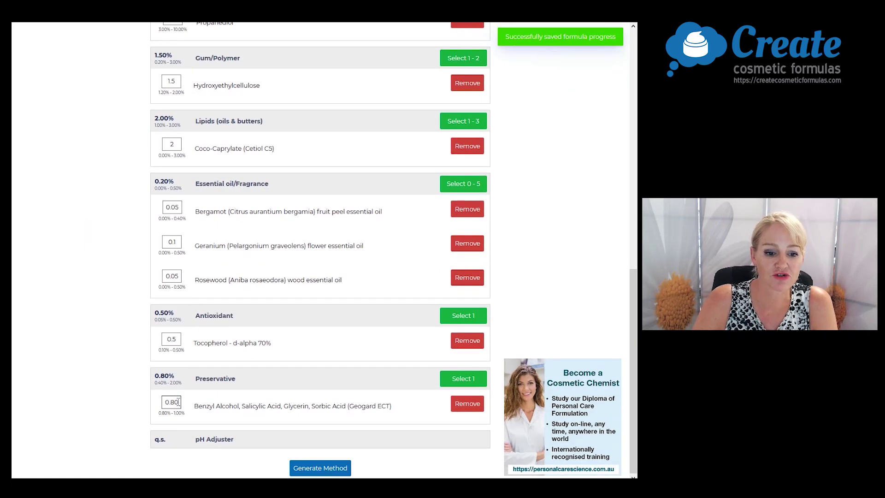
{"action": "double_click", "coordinate": [178, 402]}
{"action": "type", "text": "1"}
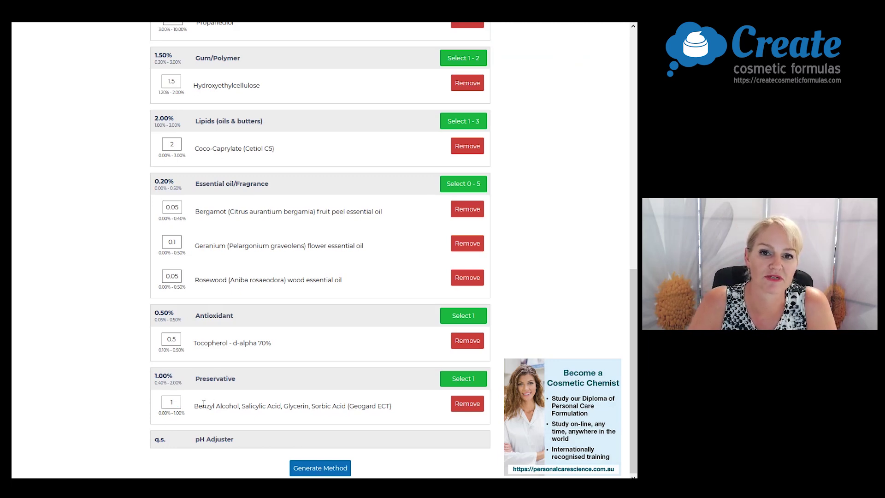
Generate the method and review the phase A–C ingredient table and four mixing steps
{"action": "left_click", "coordinate": [299, 470]}
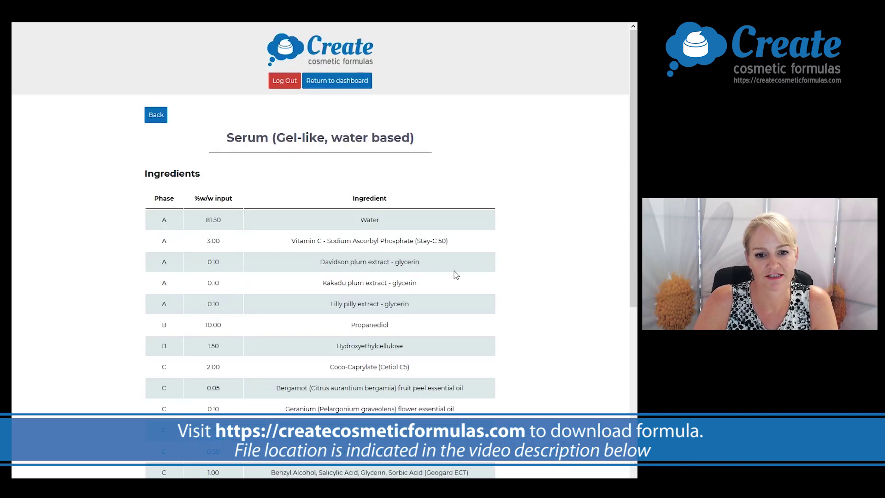
{"action": "scroll", "coordinate": [456, 271], "scroll_direction": "down", "scroll_amount": 3}
{"action": "scroll", "coordinate": [456, 275], "scroll_direction": "down", "scroll_amount": 3}
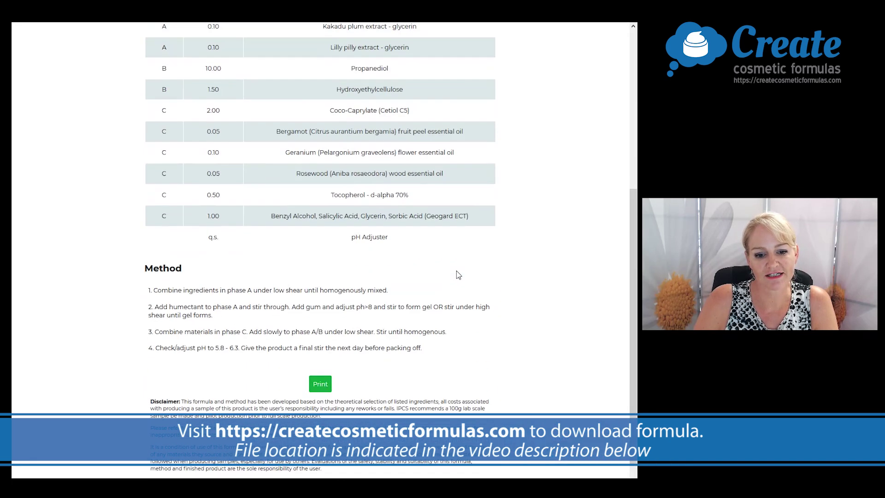
{"action": "scroll", "coordinate": [456, 275], "scroll_direction": "up", "scroll_amount": 1}
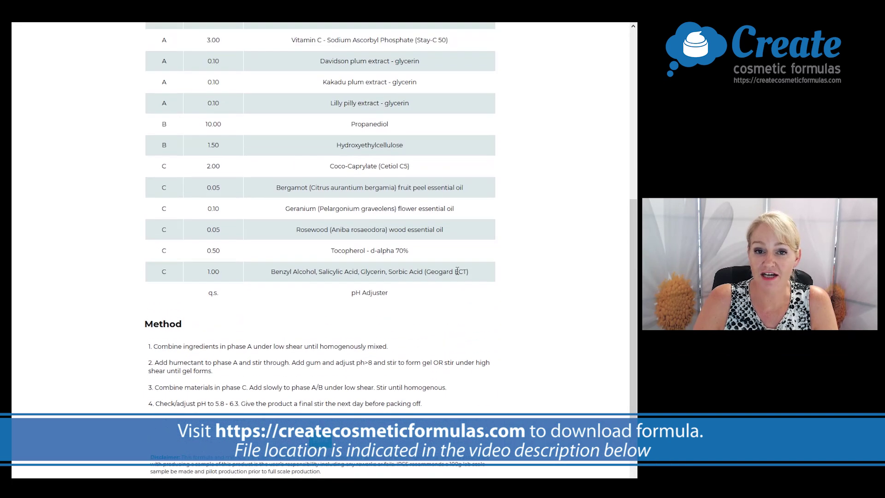